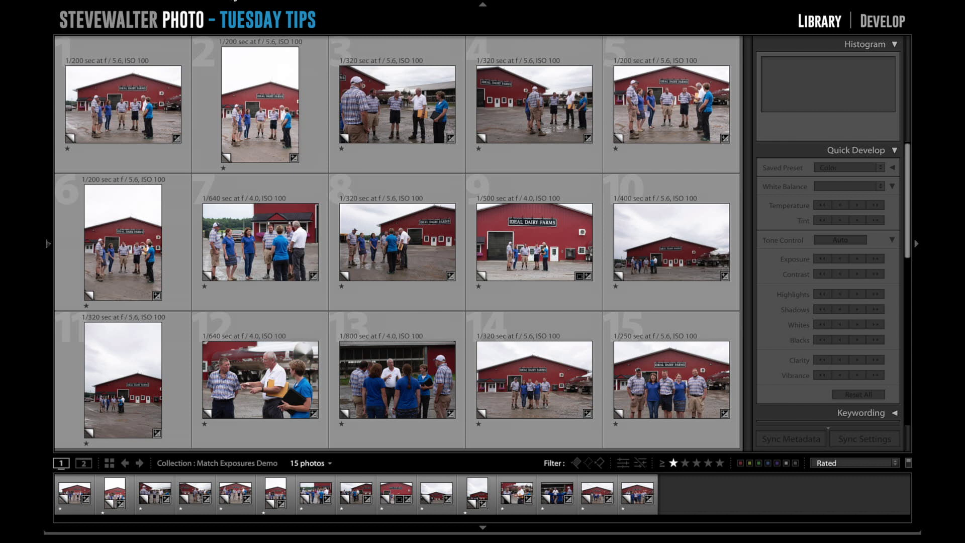
Bring up the photo actions context menu, then dismiss it
right_click(221, 5)
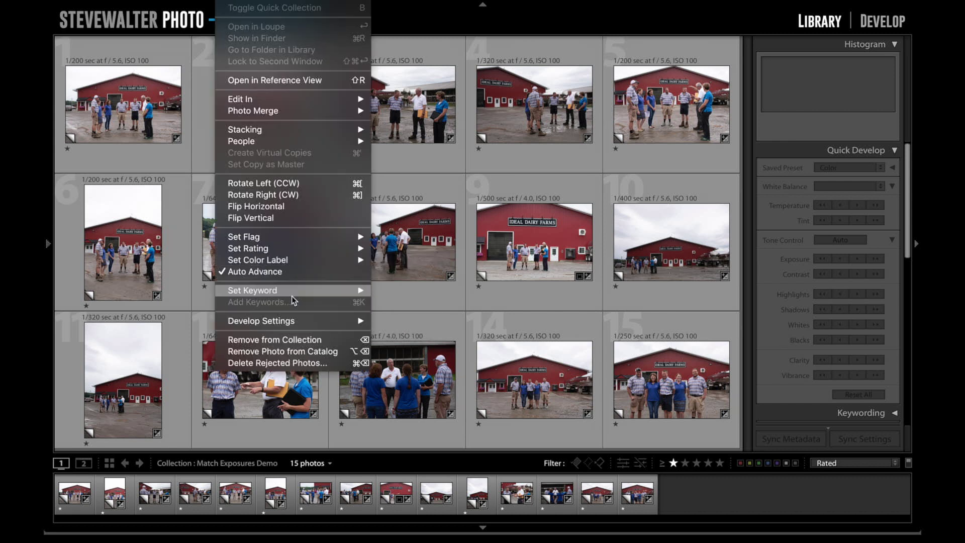
mouse_move(300, 321)
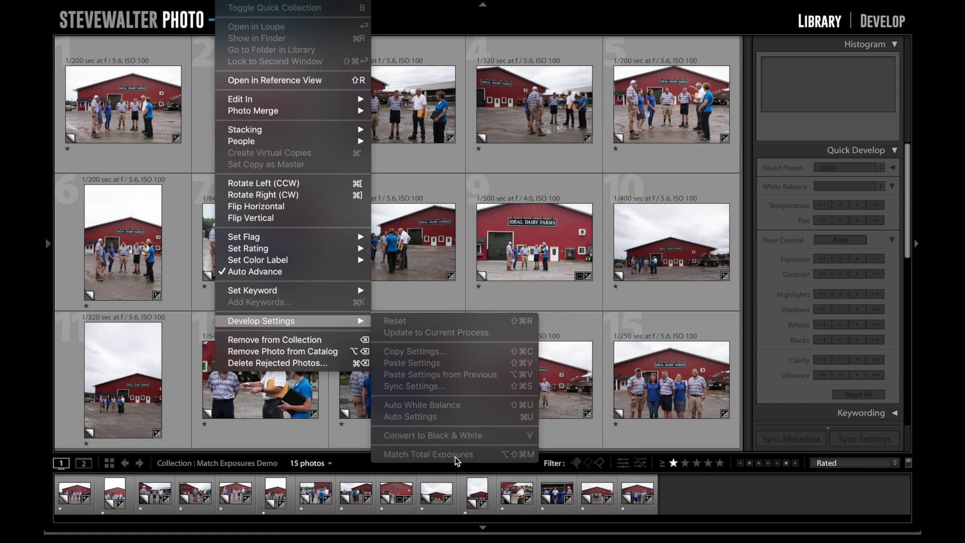
click(411, 185)
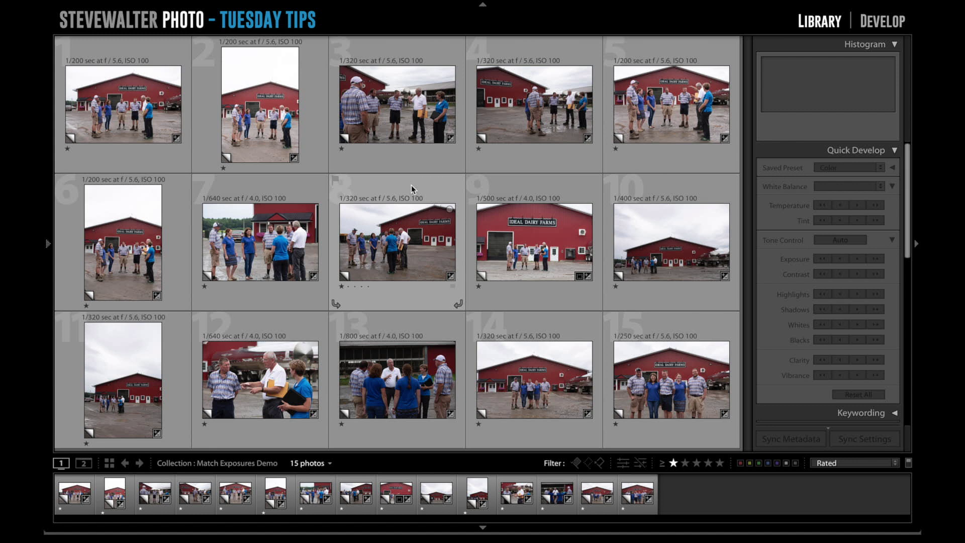
Select all 15 photos and cycle the active photo through 8, 9 and 3 before settling on photo 12
key(ctrl+a)
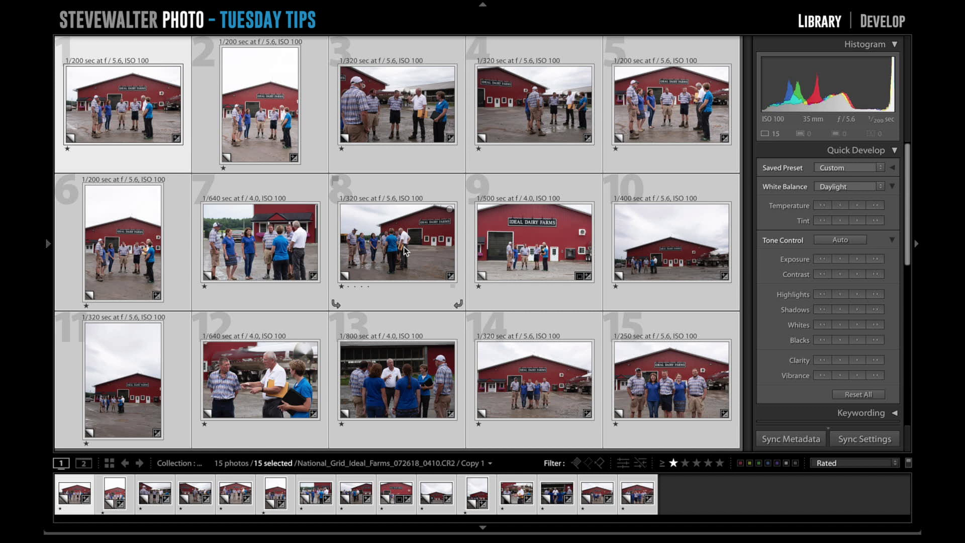
click(400, 247)
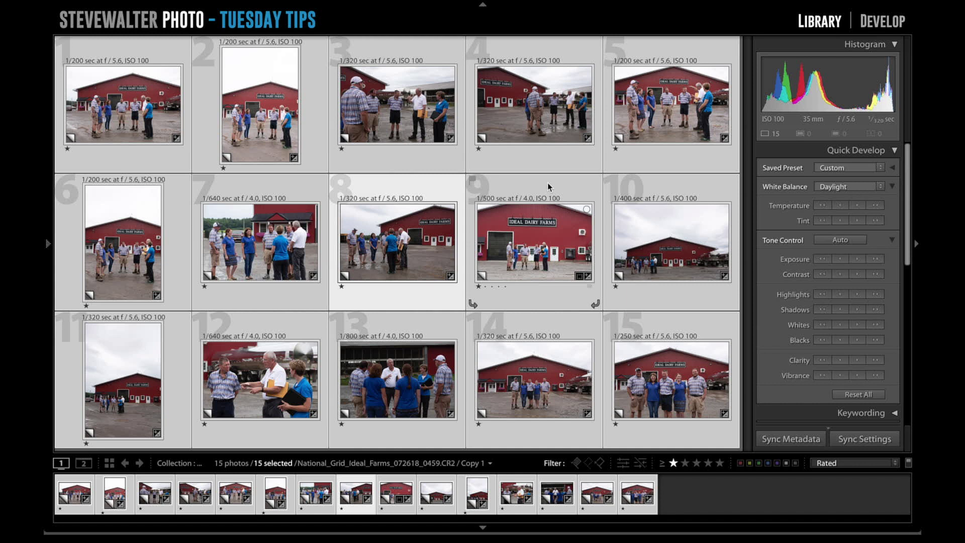
click(547, 249)
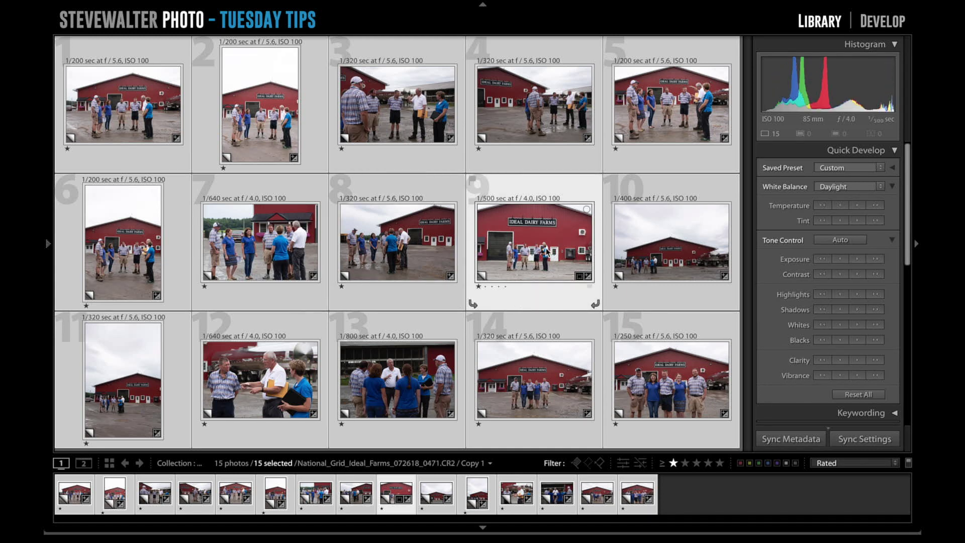
click(402, 106)
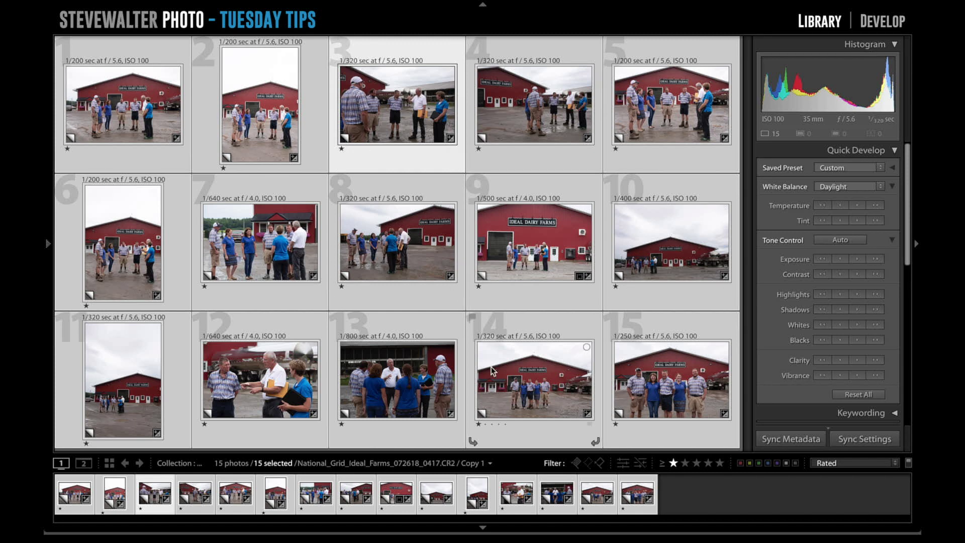
click(258, 381)
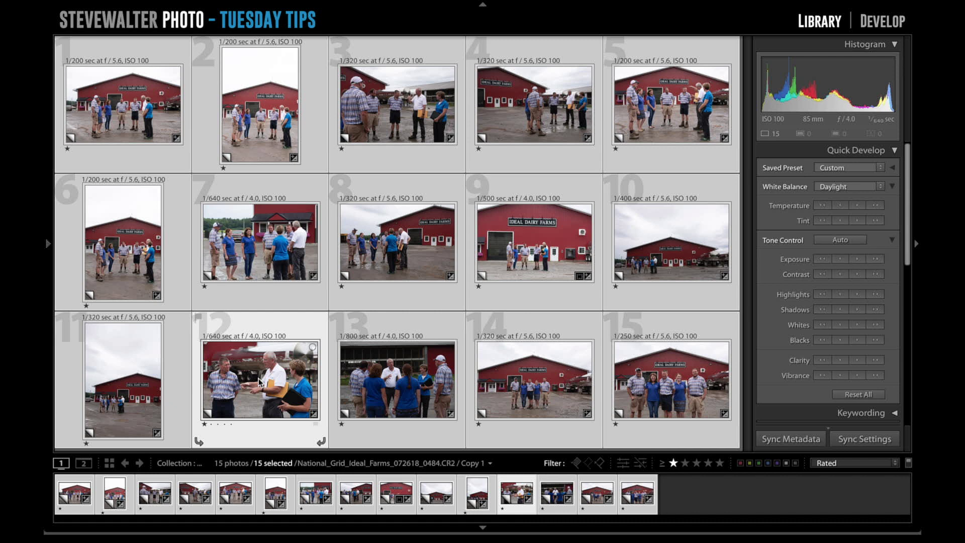
Match Total Exposures of all photos to photo 12, then undo it
key(alt)
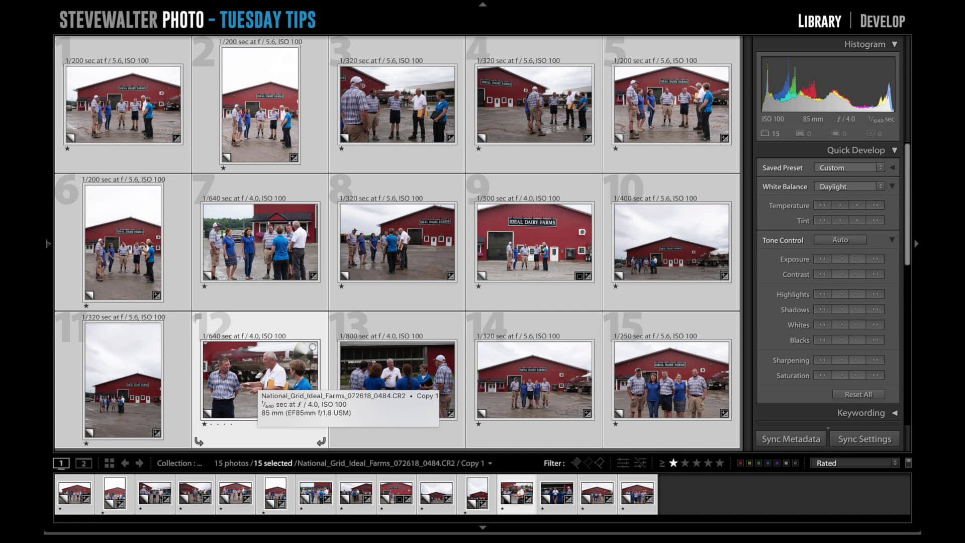
key(ctrl+alt+shift+m)
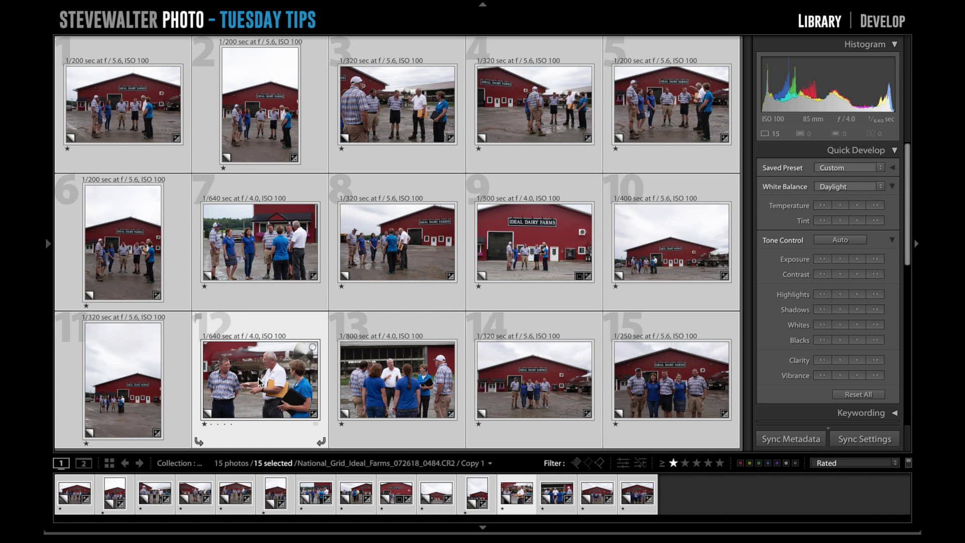
key(ctrl+z)
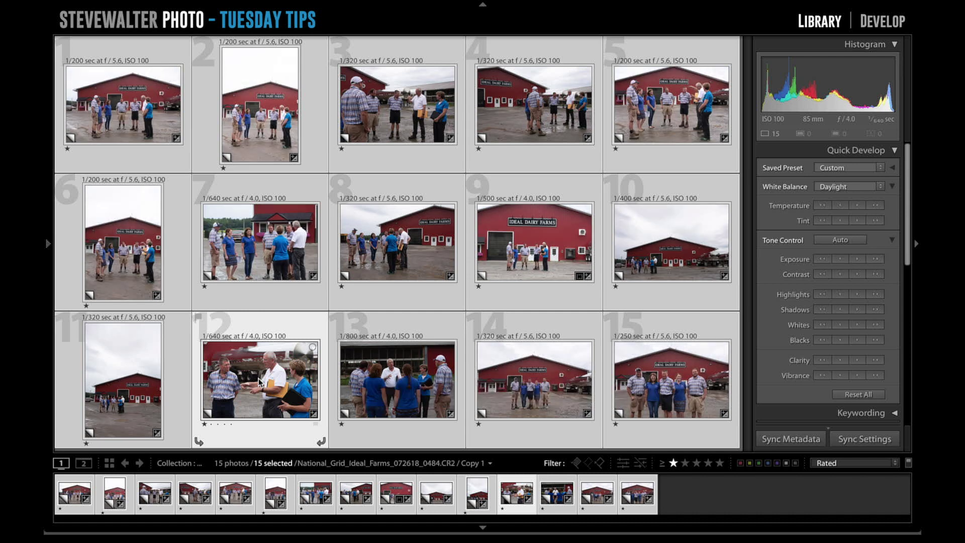
Make photo 9 active, match all exposures to it, then deselect all photos
click(534, 243)
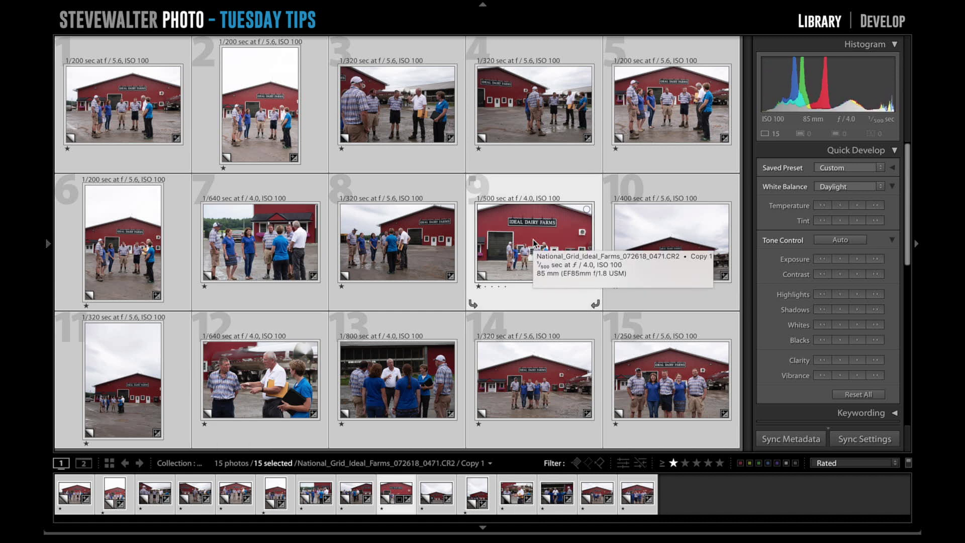
key(alt)
key(ctrl+alt+shift+m)
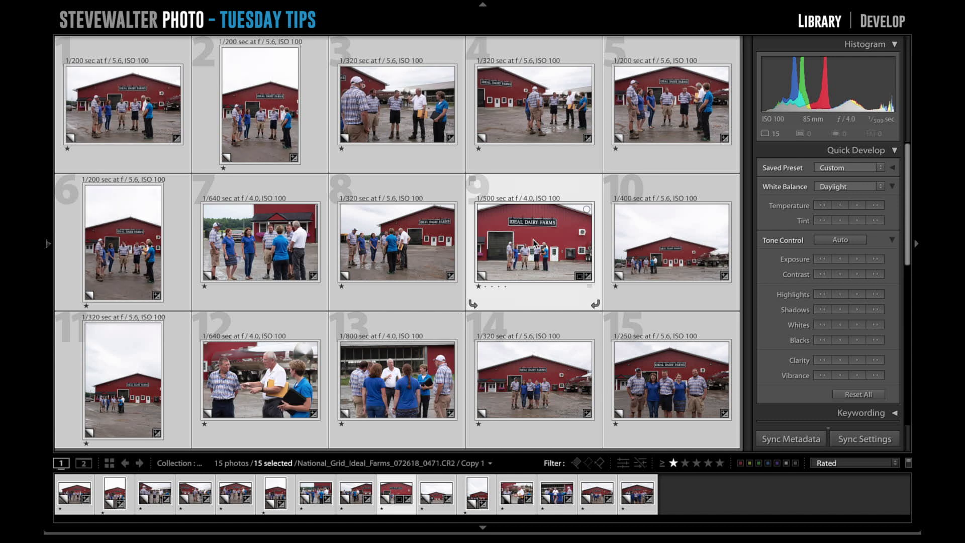
click(534, 108)
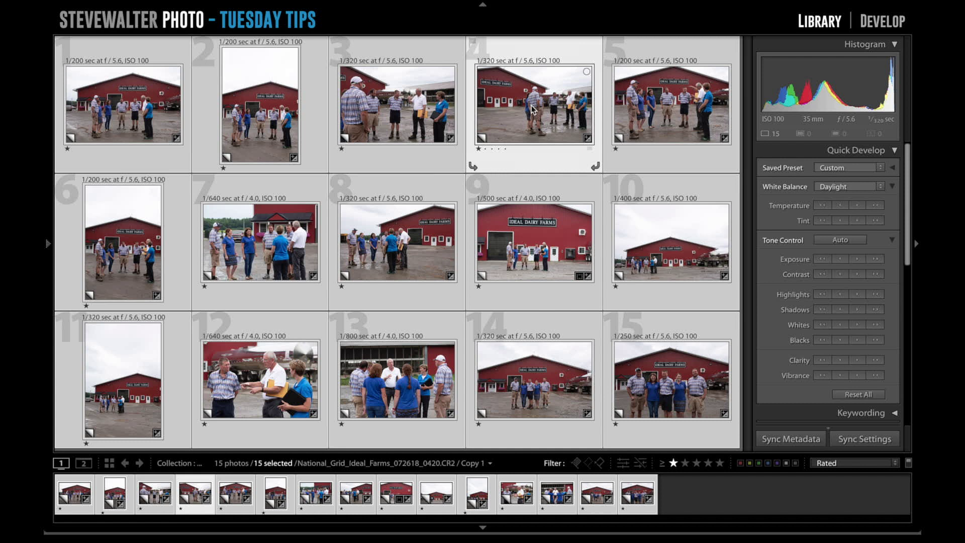
key(ctrl+d)
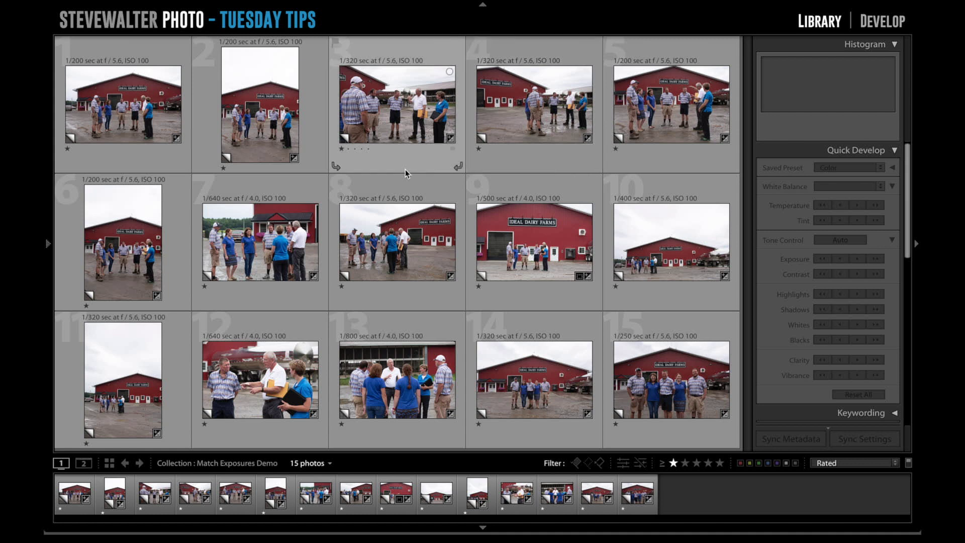
Raise photo 12's Quick Develop exposure two steps, then match all 15 photos' exposures to it
click(267, 381)
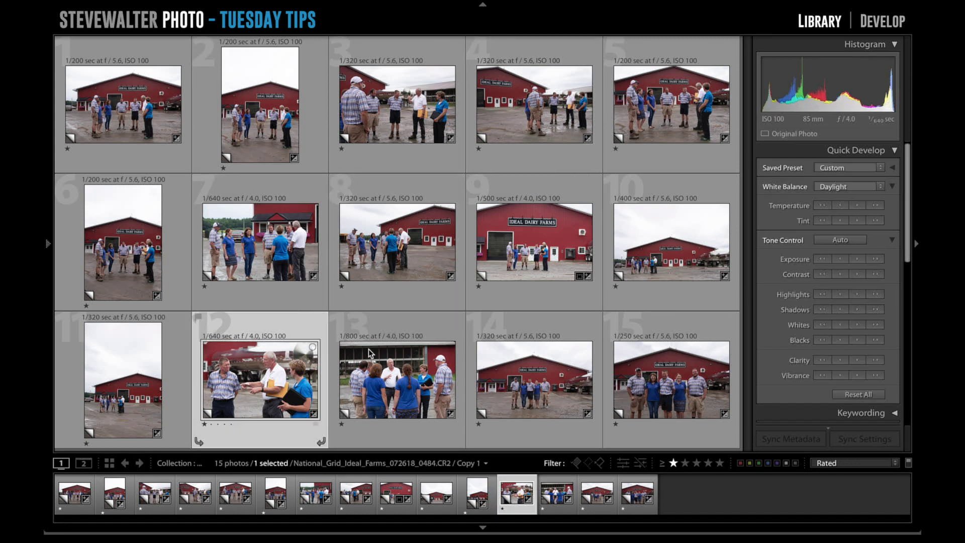
click(856, 258)
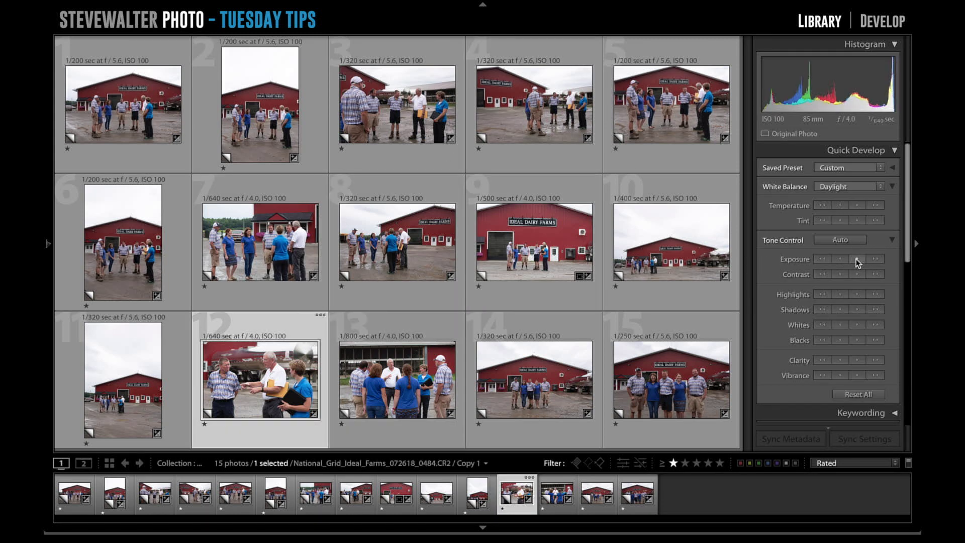
click(857, 258)
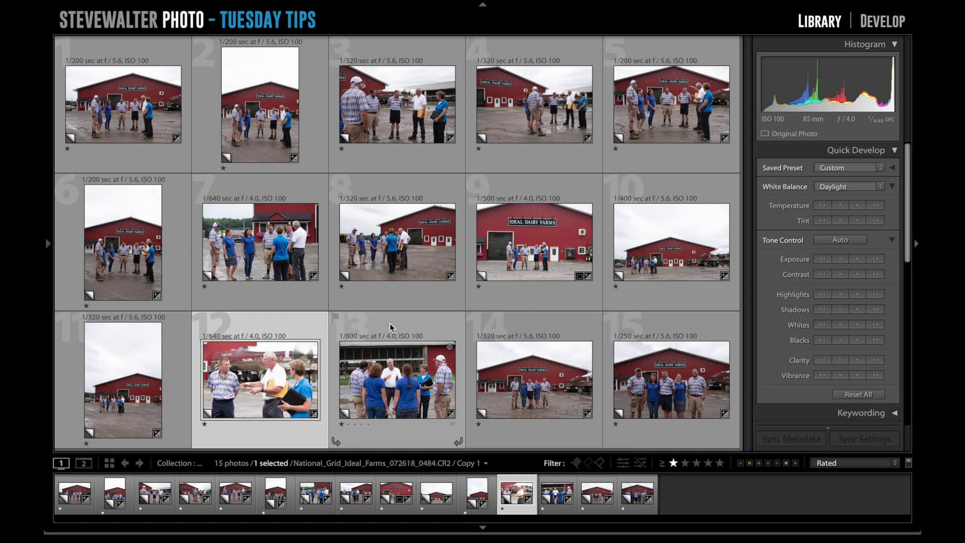
key(ctrl+a)
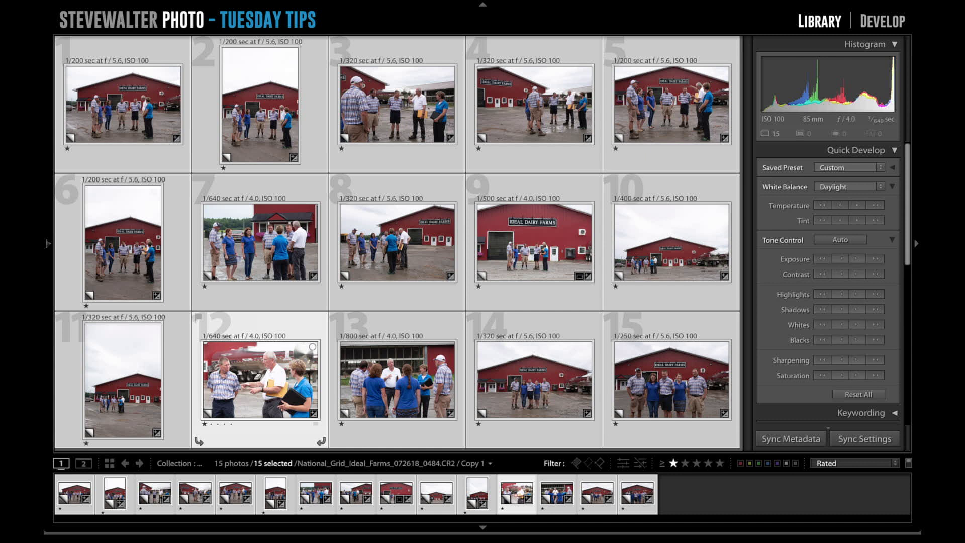
key(ctrl+alt+shift+m)
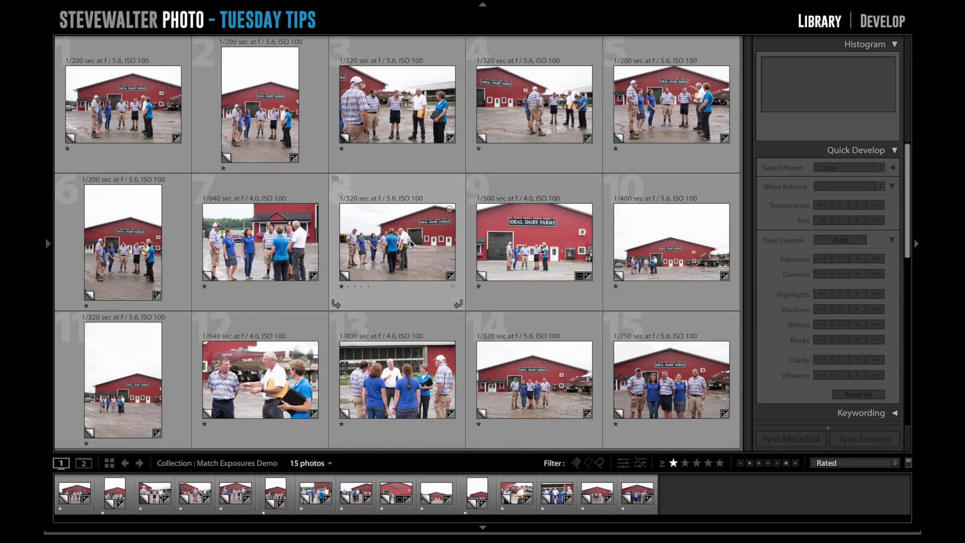
Undo back past the latest Match Total Exposures and clear the selection
click(420, 247)
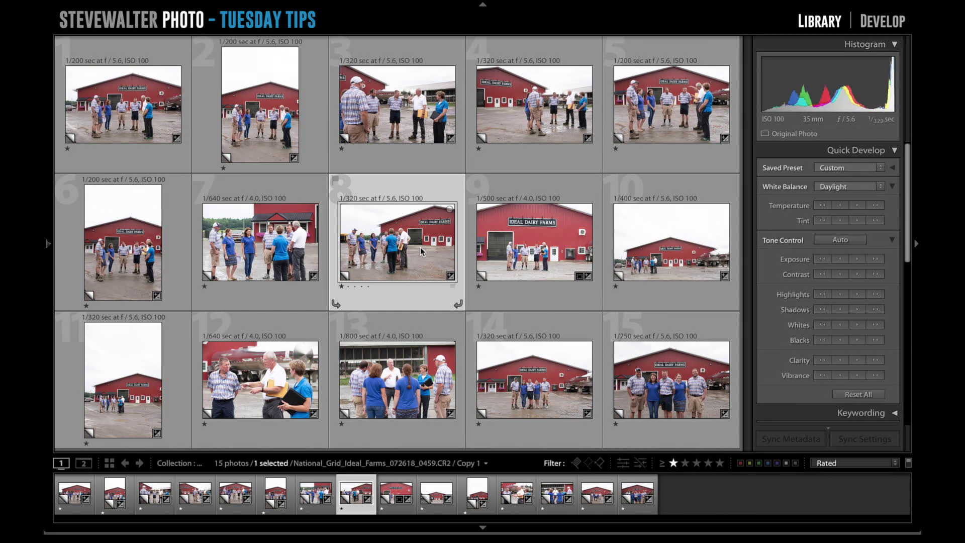
key(ctrl+z)
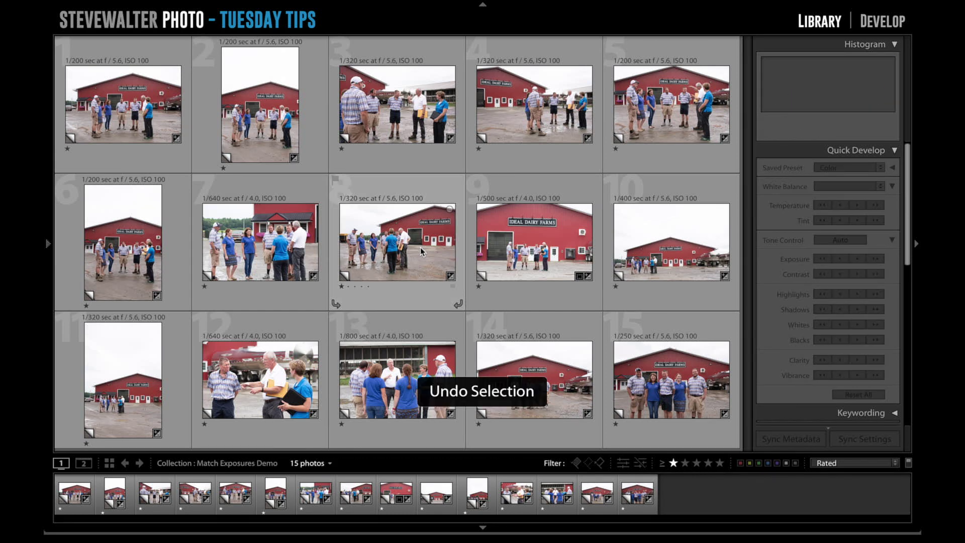
key(ctrl+z)
key(ctrl+z)
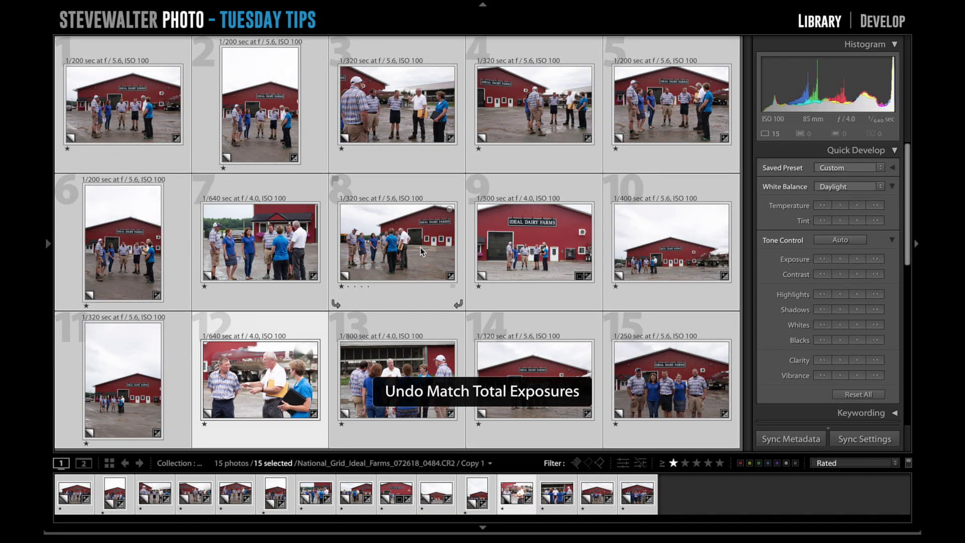
key(ctrl+d)
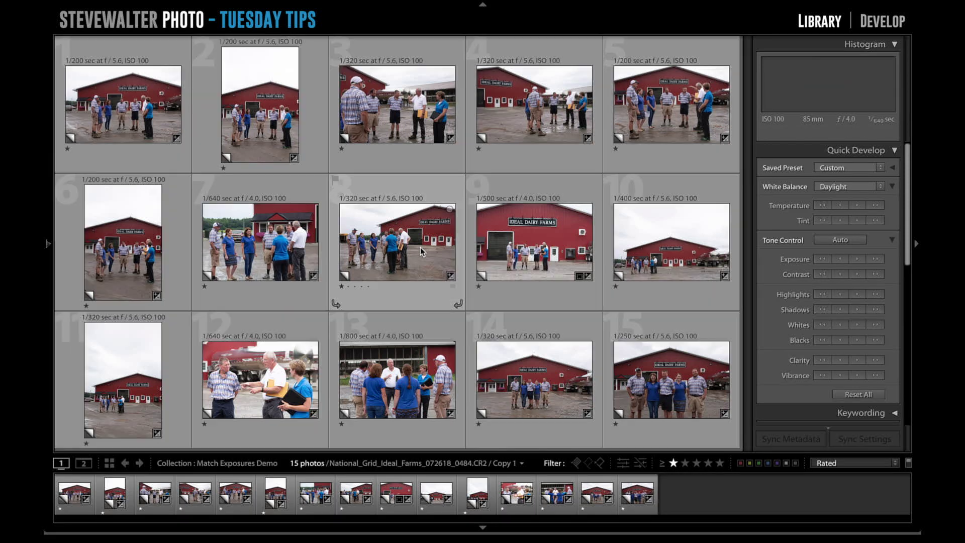
Select photo 12, then add photos 13 and 9 to the selection
click(263, 384)
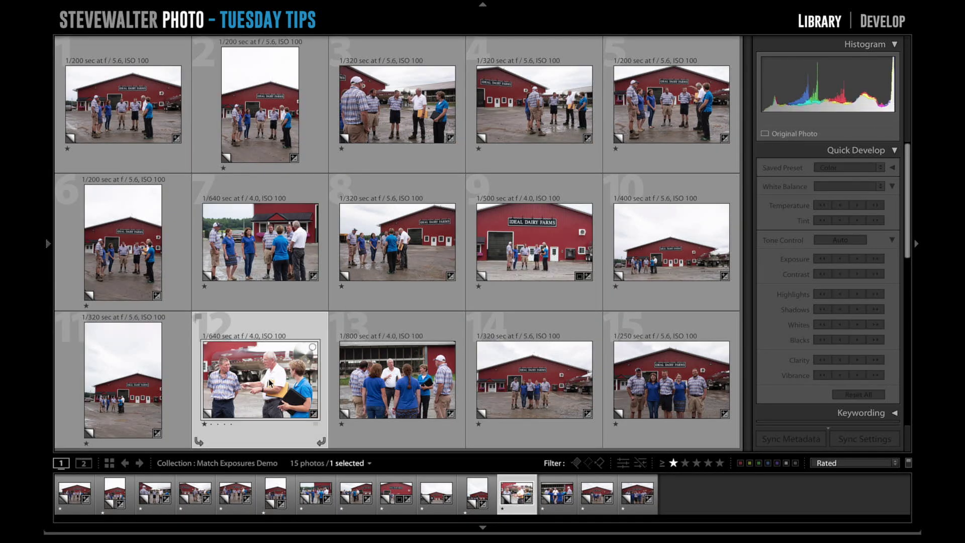
ctrl+click(402, 386)
ctrl+click(527, 258)
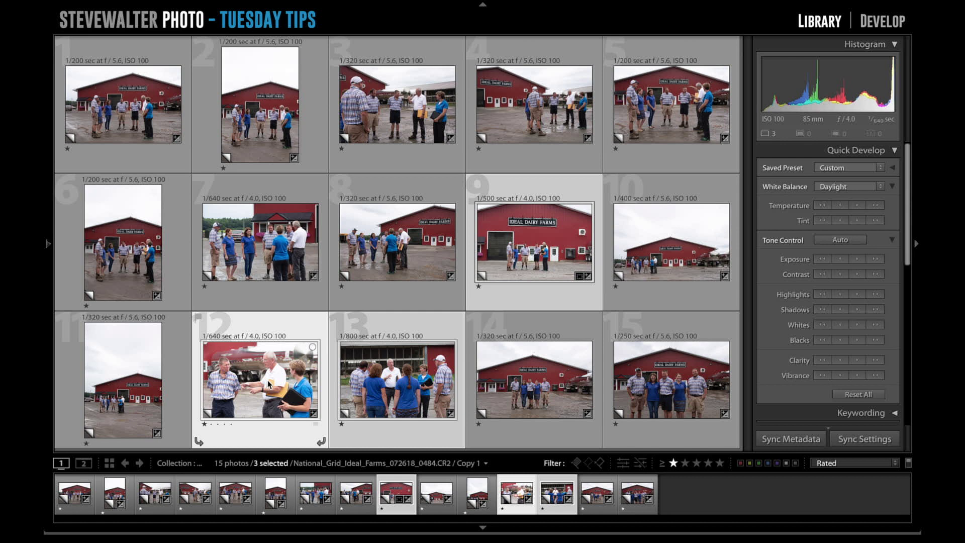
Open photo 12 in Develop and lower its Exposure to +0.75 in the Basic panel
key(d)
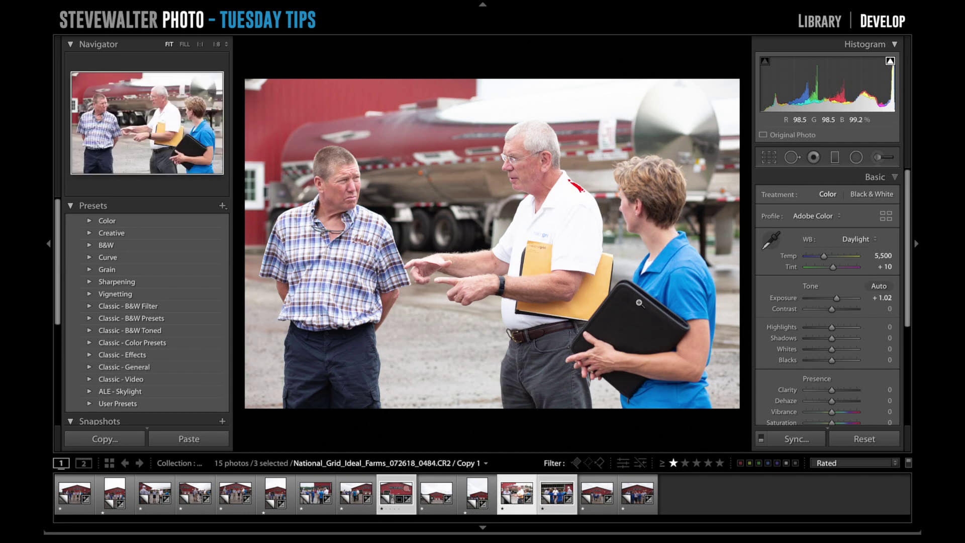
drag(837, 300, 819, 329)
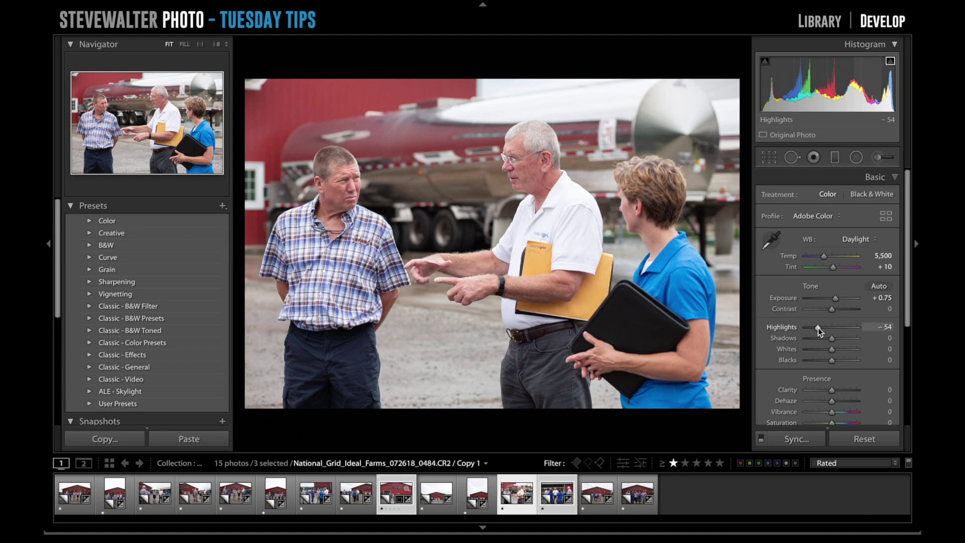
key(alt)
Compare photos 9, 12 and 13 in Survey view, switching the active photo to the group shot, then back to photo 12
key(n)
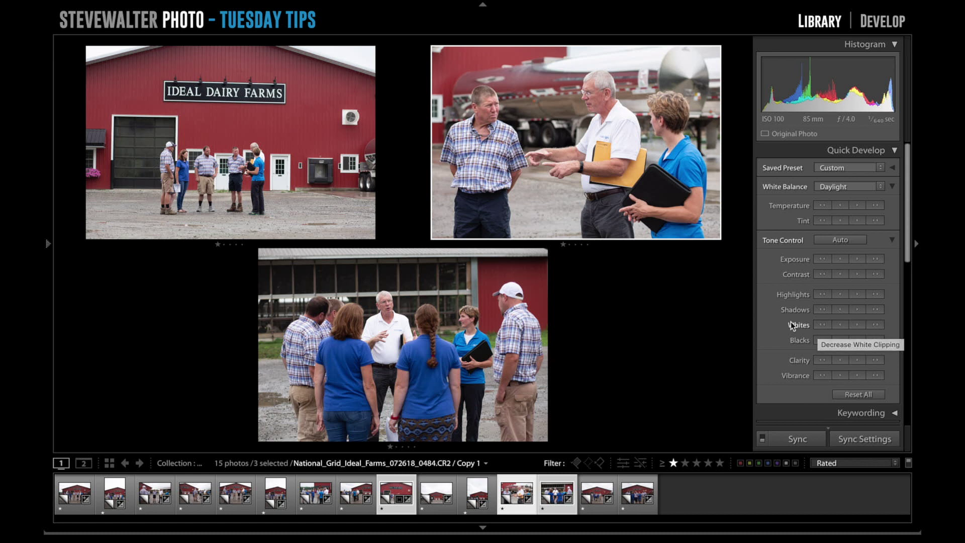
click(432, 330)
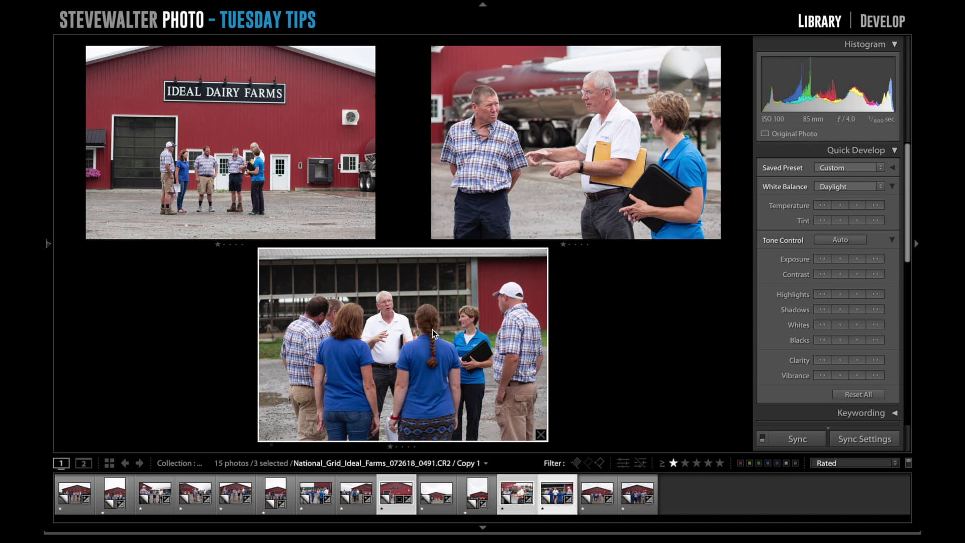
click(575, 152)
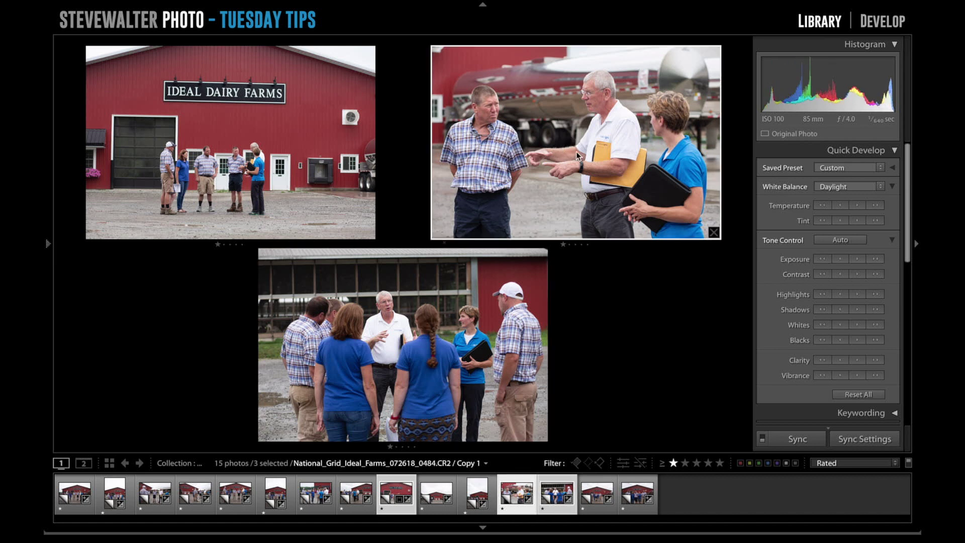